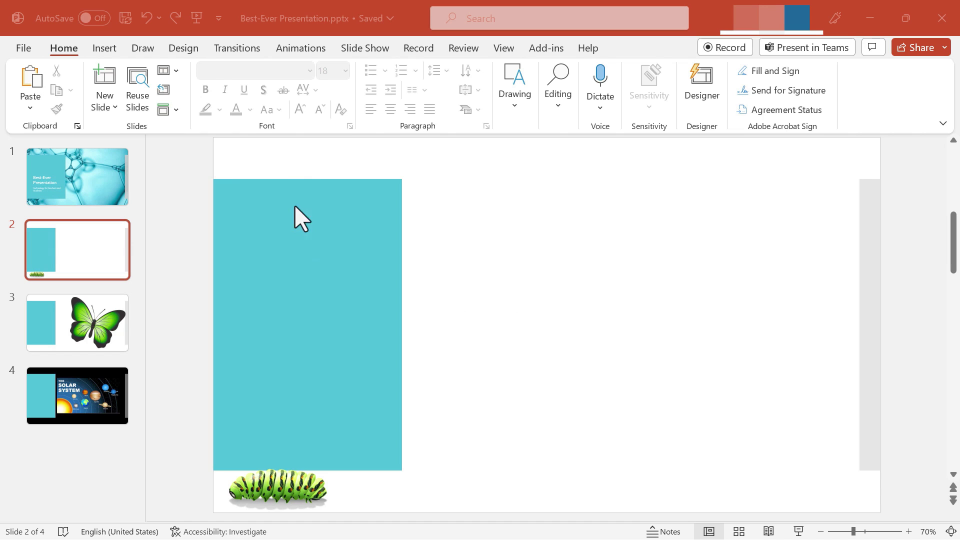
# - Open slide 1, the 'Best-Ever Presentation' title slide, in the main editing view
pyautogui.click(91, 167)
pyautogui.click(61, 186)
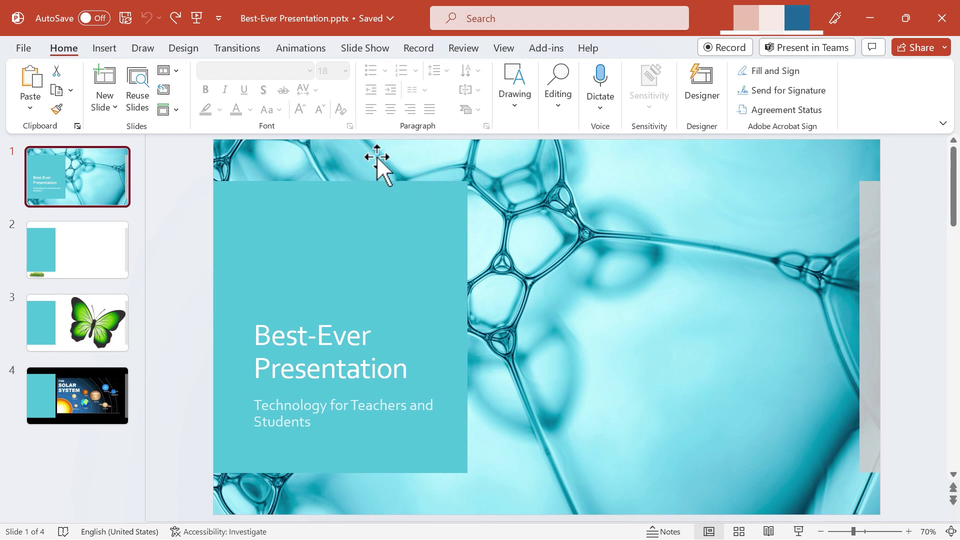
# - Choose the 'Action Button: Go Forward or Next' shape from the Insert Shapes gallery
pyautogui.click(105, 49)
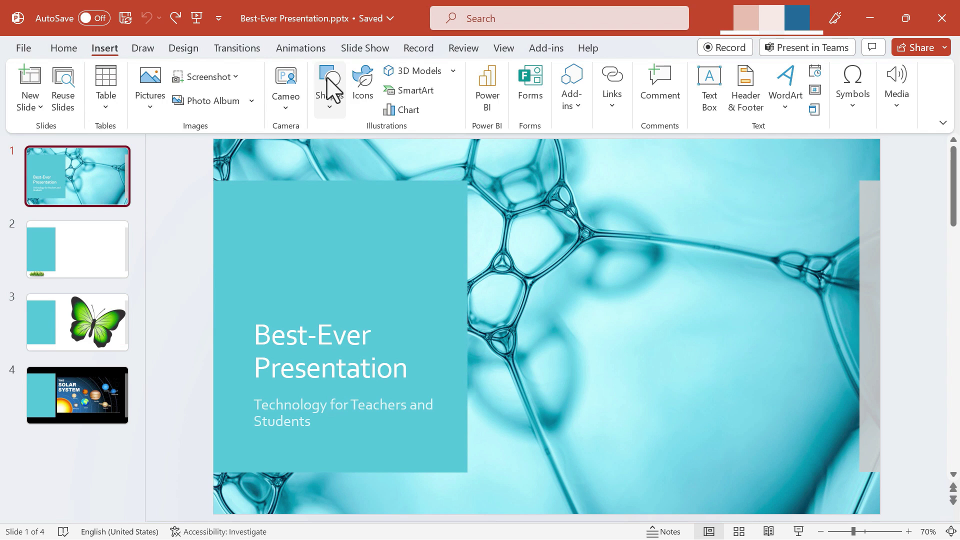
pyautogui.click(331, 111)
pyautogui.scroll(-5, 365, 190)
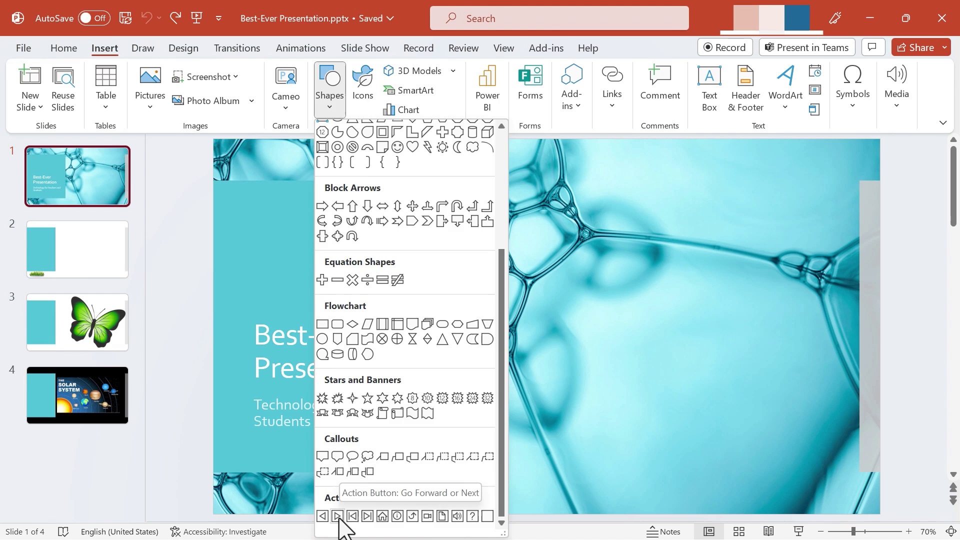
pyautogui.click(338, 517)
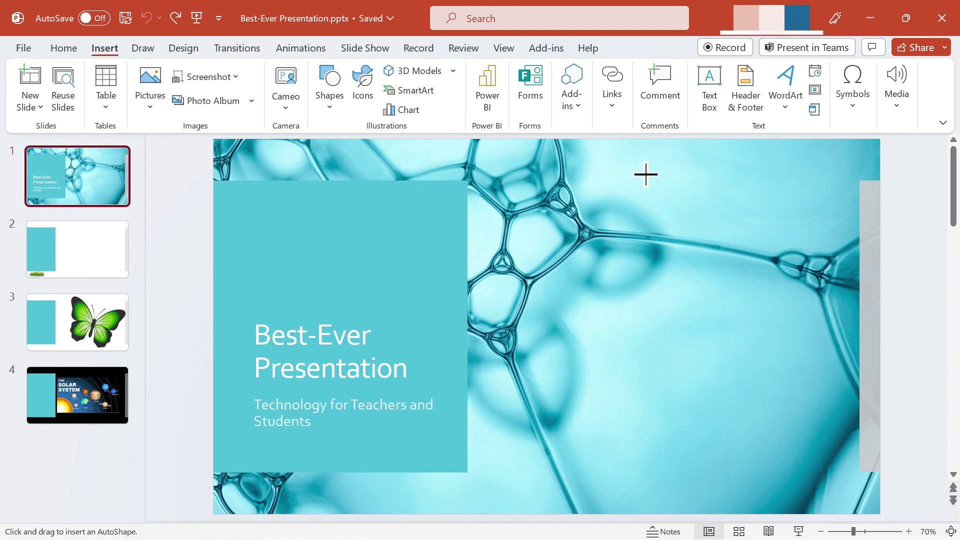
# - Draw a square Go Forward action button top right and review its Mouse Click and Mouse Over settings
pyautogui.moveTo(646, 175); pyautogui.dragTo(725, 244)
pyautogui.press('shift')
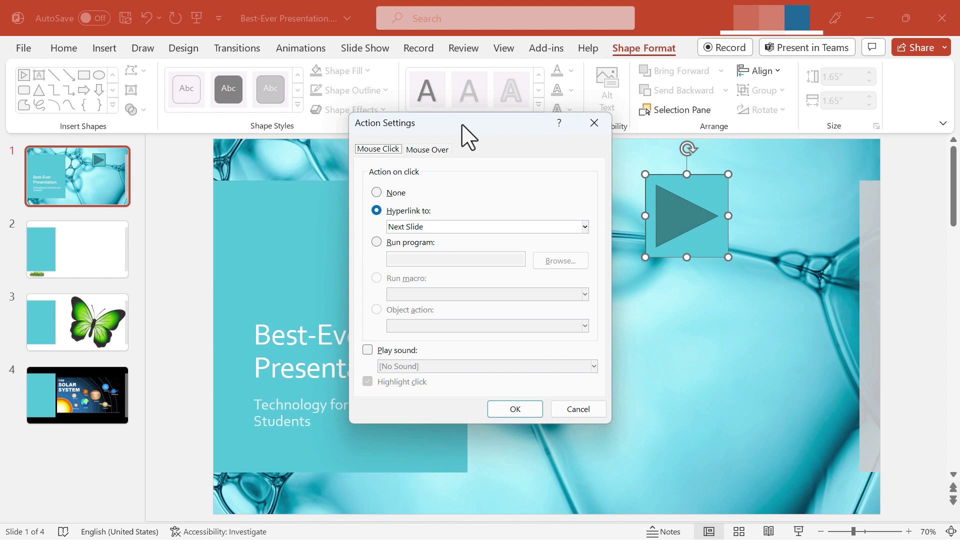
pyautogui.press('Tab')
pyautogui.click(427, 150)
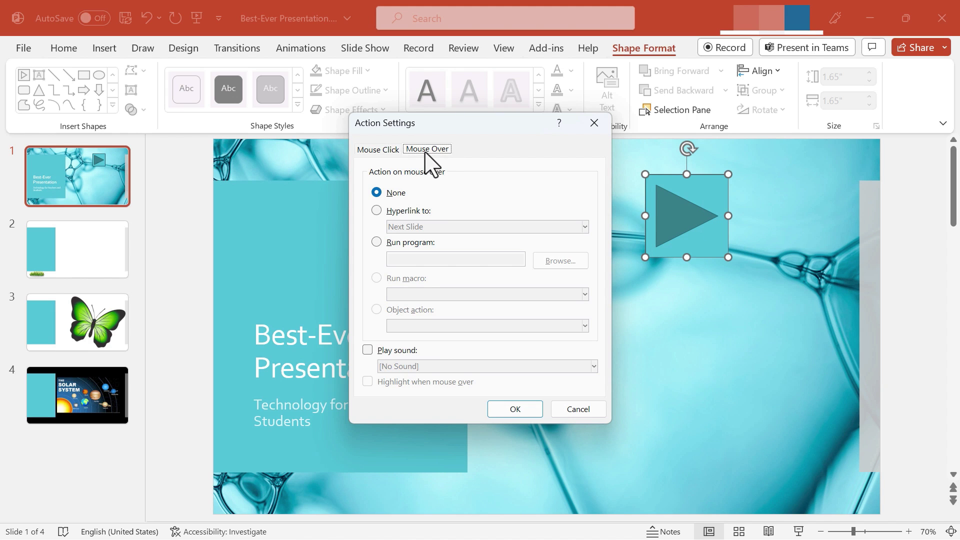
pyautogui.press('Tab')
pyautogui.click(376, 151)
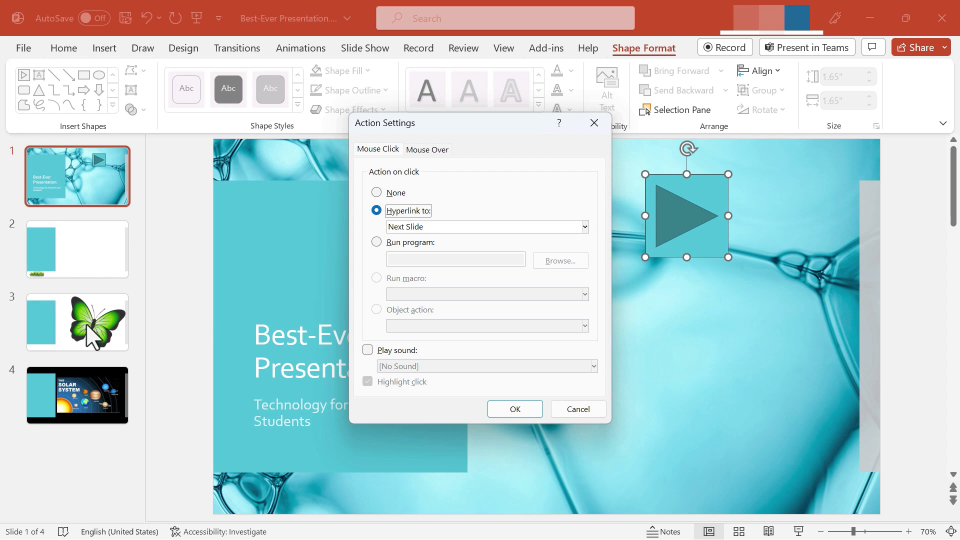
# - Set the button's hyperlink target to Slide 3
pyautogui.click(441, 229)
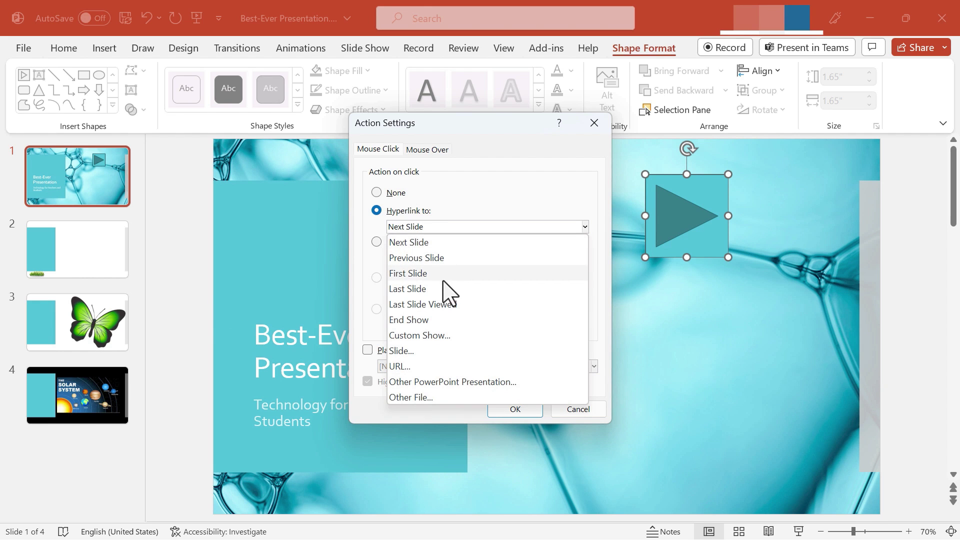
pyautogui.click(433, 351)
pyautogui.click(321, 224)
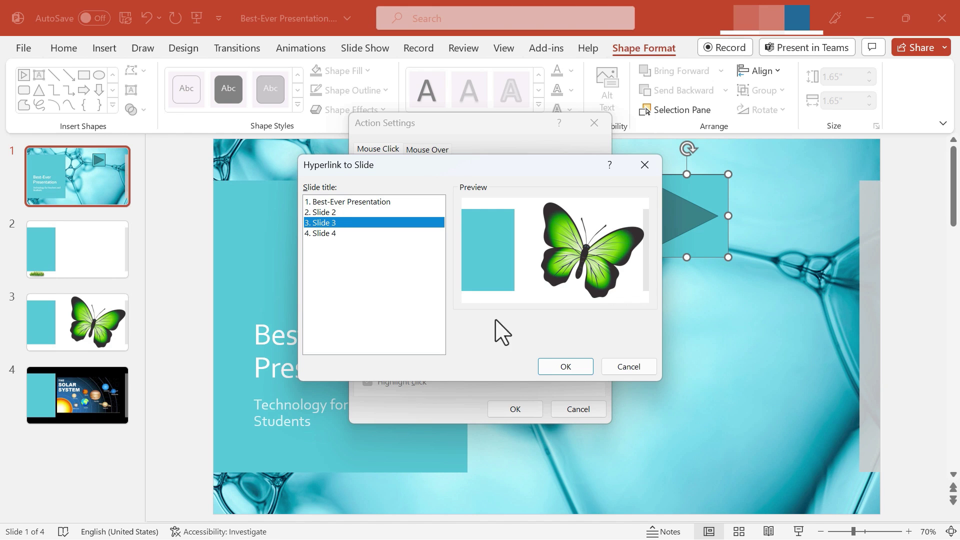
pyautogui.click(573, 370)
# - Make the button play the Whoosh sound on click and apply the action settings
pyautogui.press('Tab')
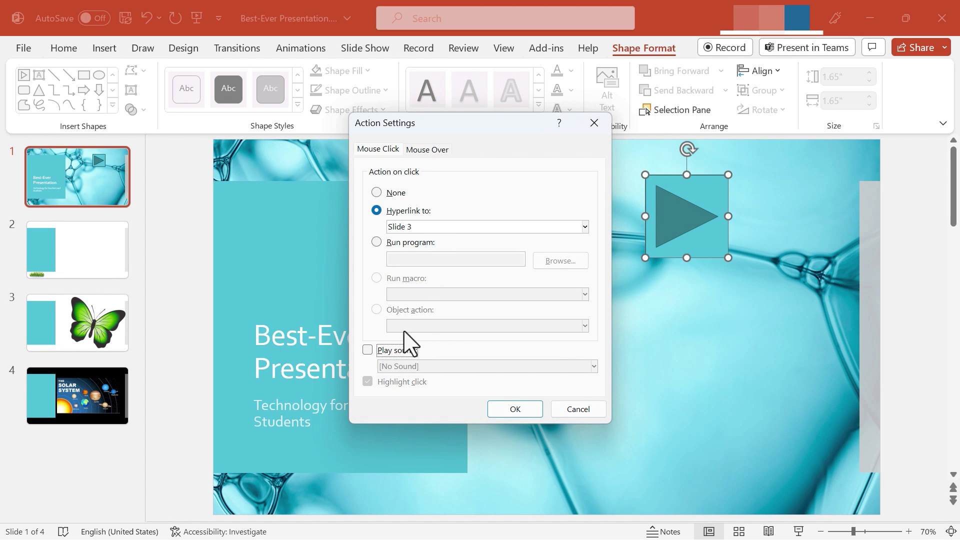
pyautogui.click(369, 350)
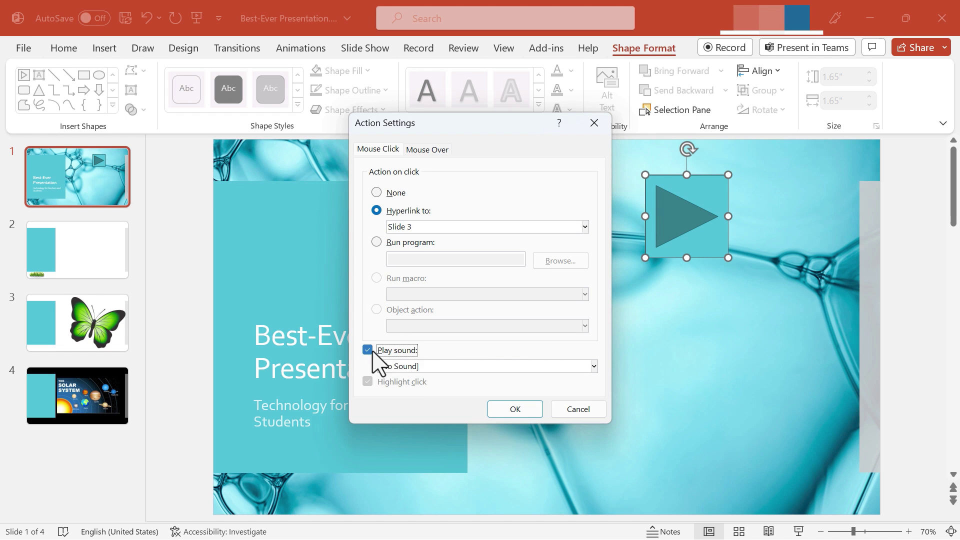
pyautogui.click(446, 368)
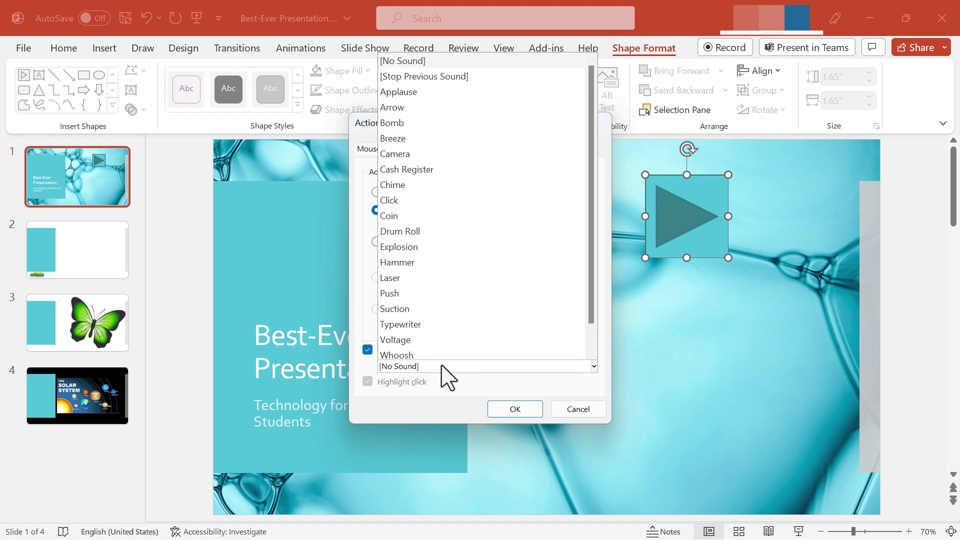
pyautogui.scroll(-1, 435, 347)
pyautogui.click(413, 323)
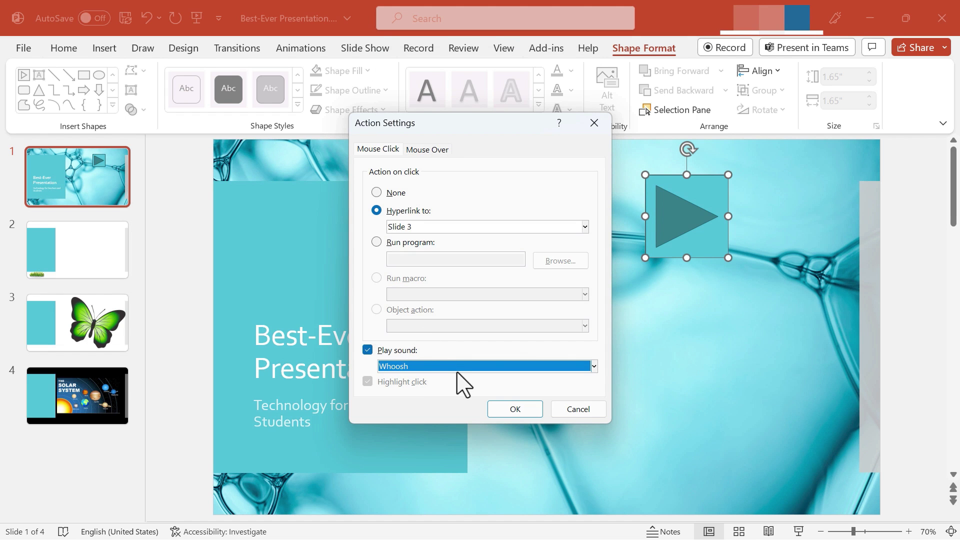
pyautogui.click(518, 408)
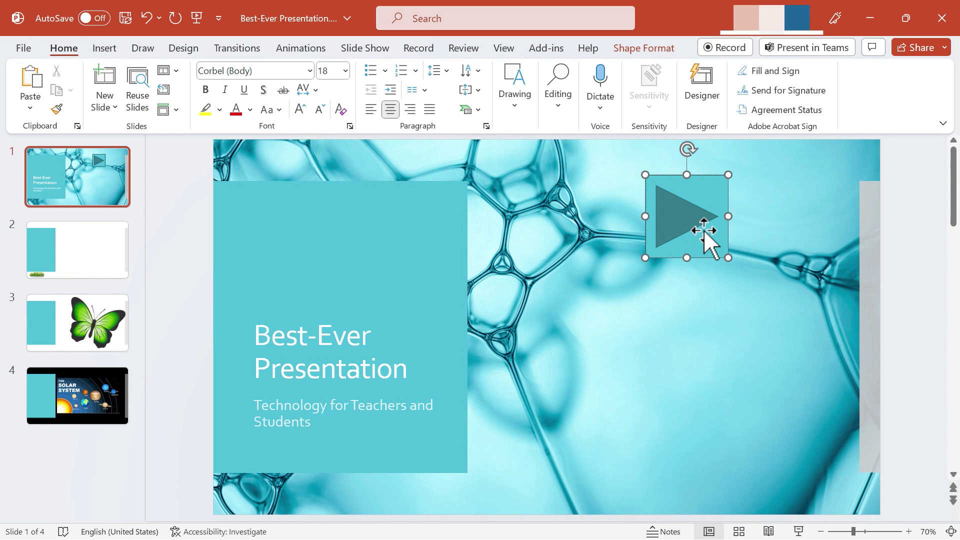
# - Label the action button 'Learn about Butterflies' and make the label bold
pyautogui.write('Learn about Bu')
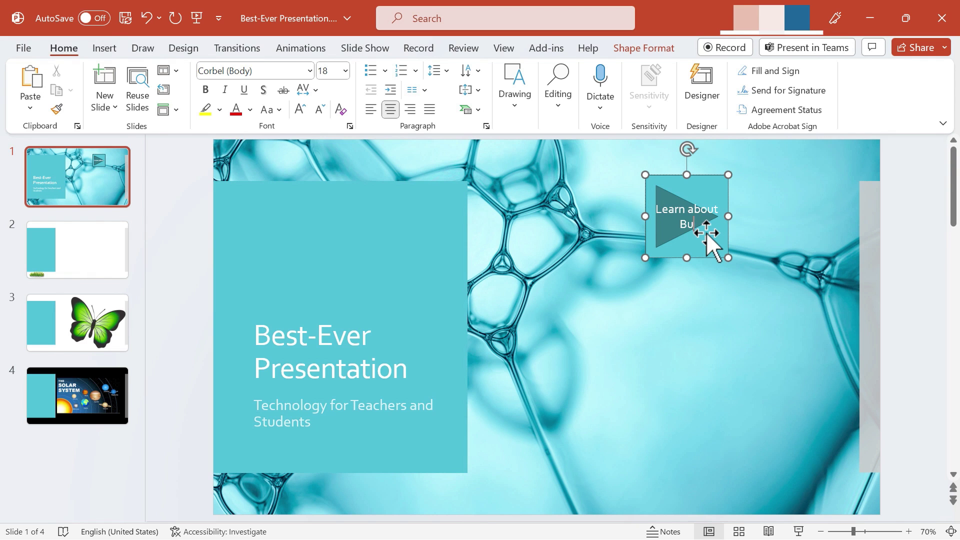
pyautogui.write('tterflies')
pyautogui.tripleClick(681, 216)
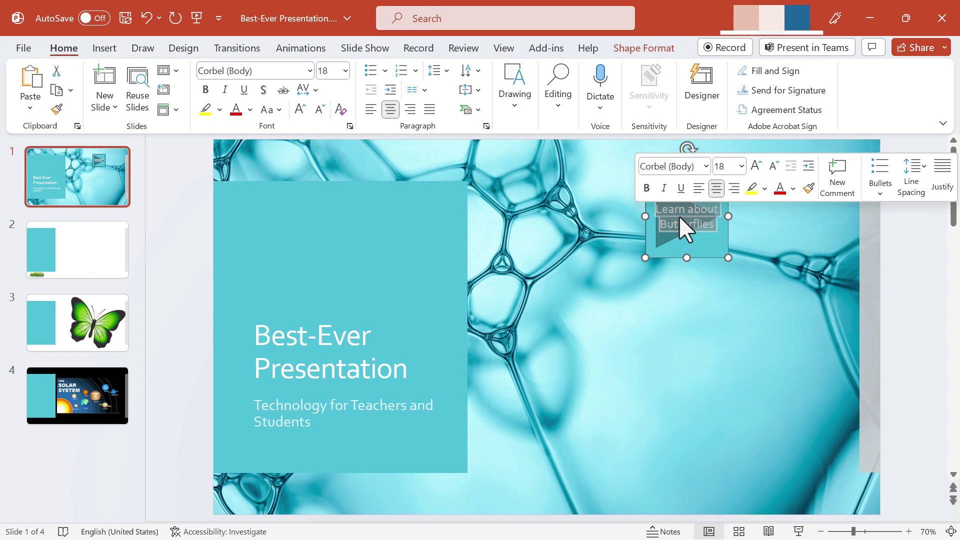
pyautogui.click(647, 188)
pyautogui.click(742, 166)
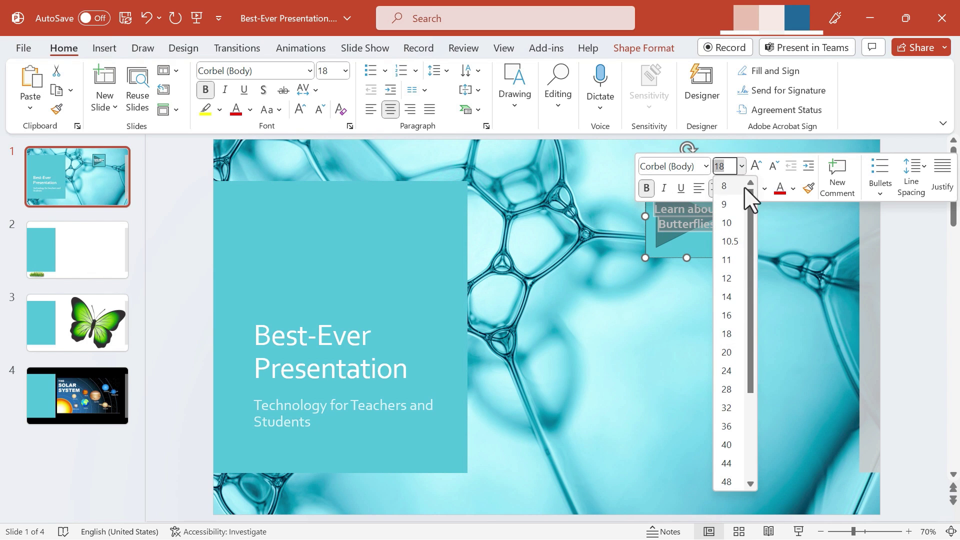
pyautogui.press('Escape')
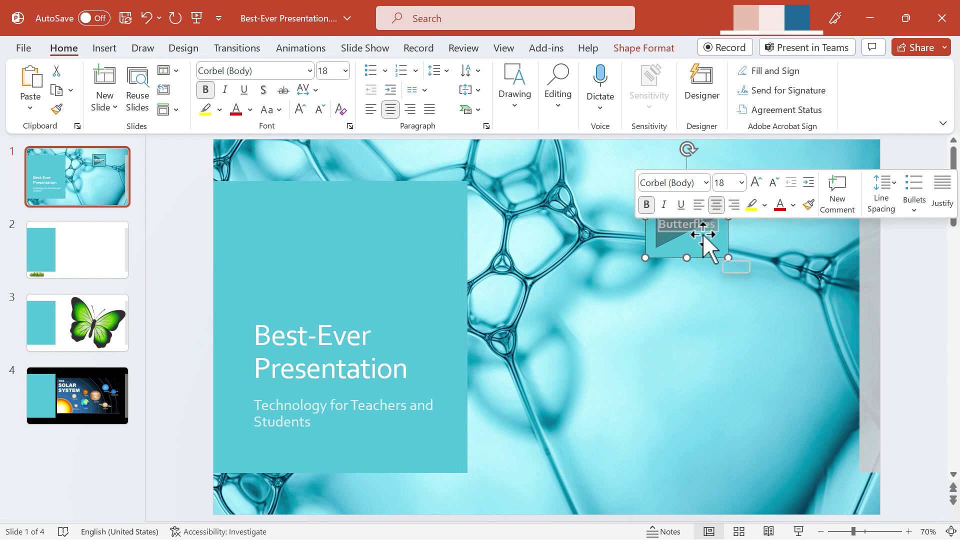
pyautogui.click(742, 278)
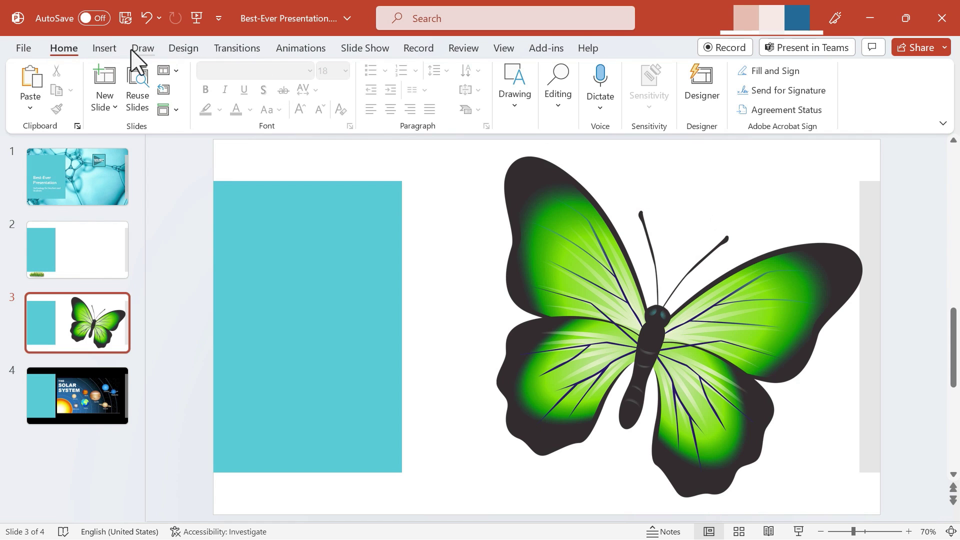
# - Open the Insert Shapes gallery with slide 3 showing
pyautogui.click(103, 48)
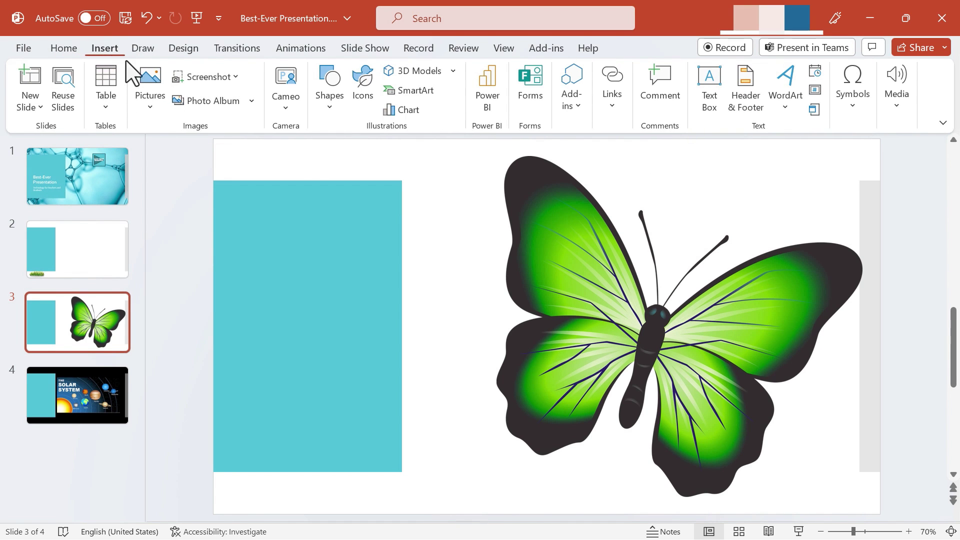
pyautogui.click(324, 102)
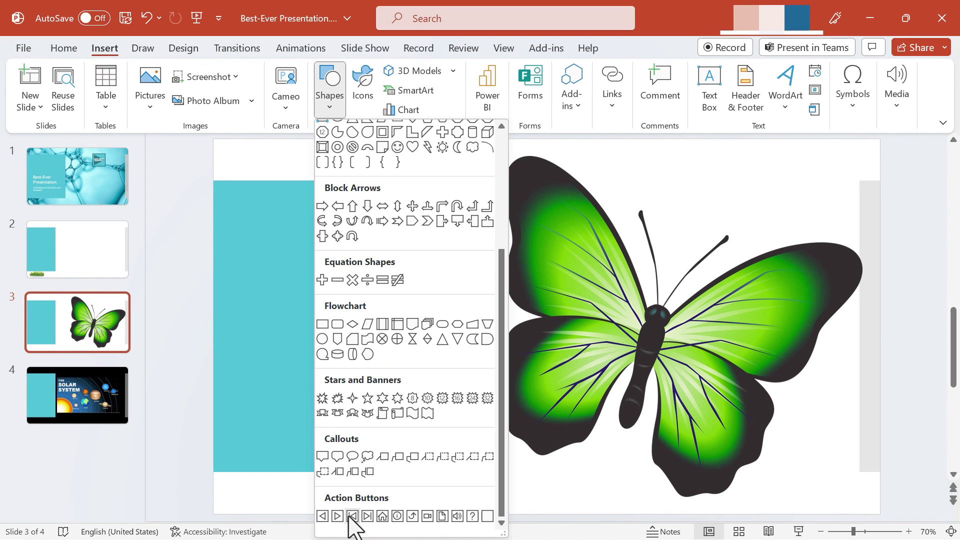
# - Add an action button on slide 3 linking to slide 1, Best-Ever Presentation, placed top right
pyautogui.click(323, 516)
pyautogui.click(321, 512)
pyautogui.click(585, 227)
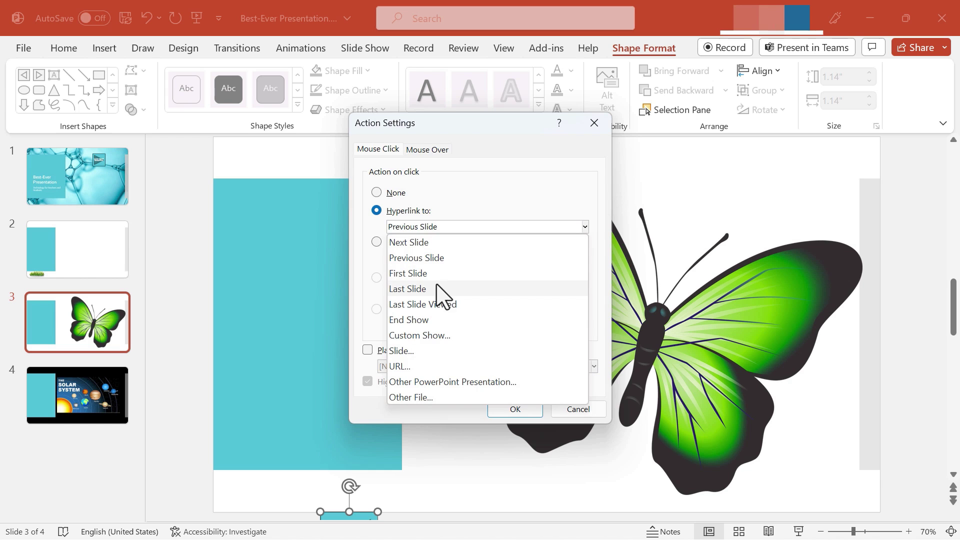
pyautogui.click(402, 350)
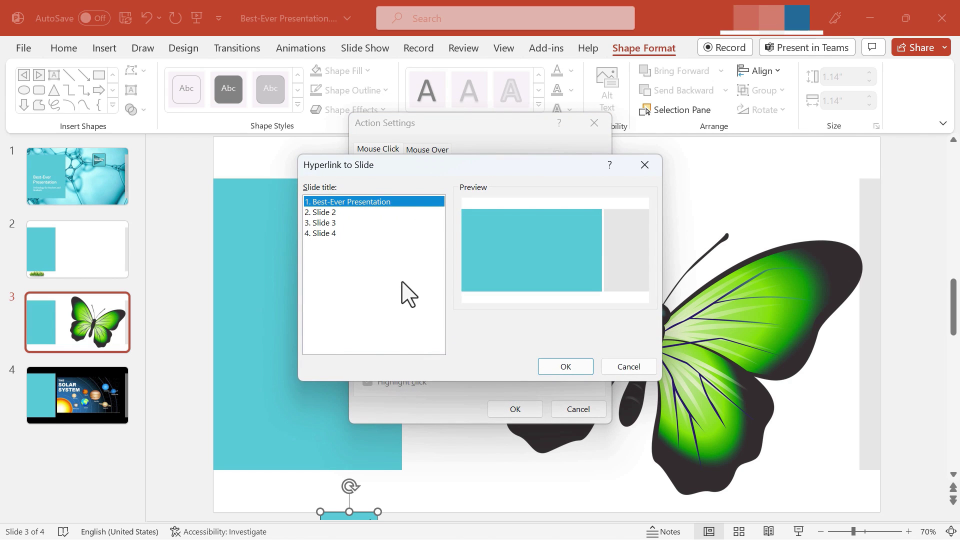
pyautogui.click(567, 368)
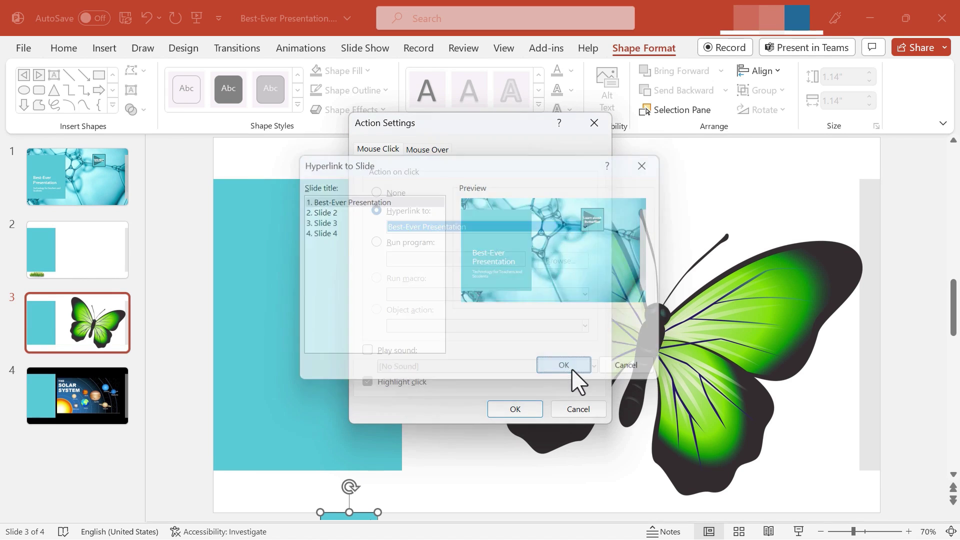
pyautogui.click(516, 411)
pyautogui.moveTo(350, 481); pyautogui.dragTo(753, 189)
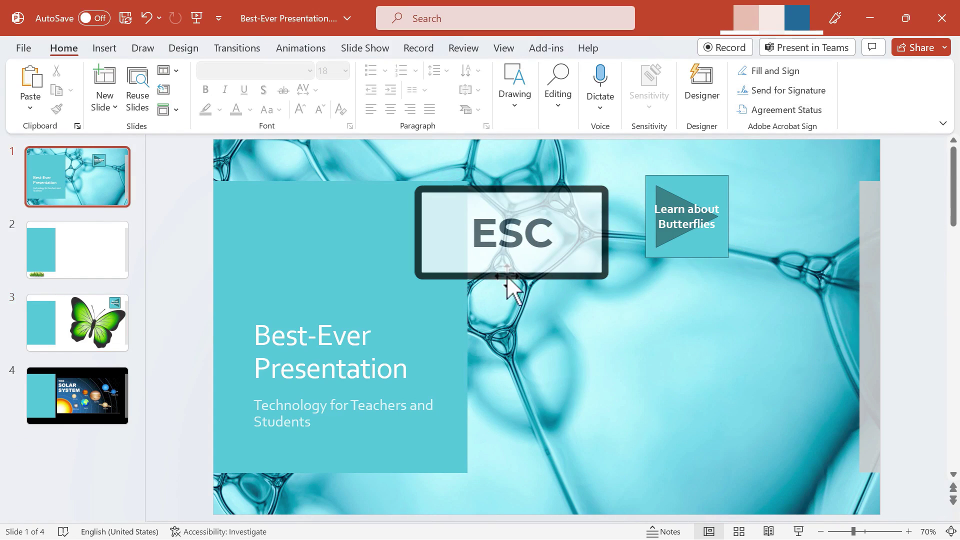
# - Open Edit Link on the Learn about Butterflies button to view its Slide 3 and Whoosh settings
pyautogui.click(702, 200)
pyautogui.rightClick(702, 200)
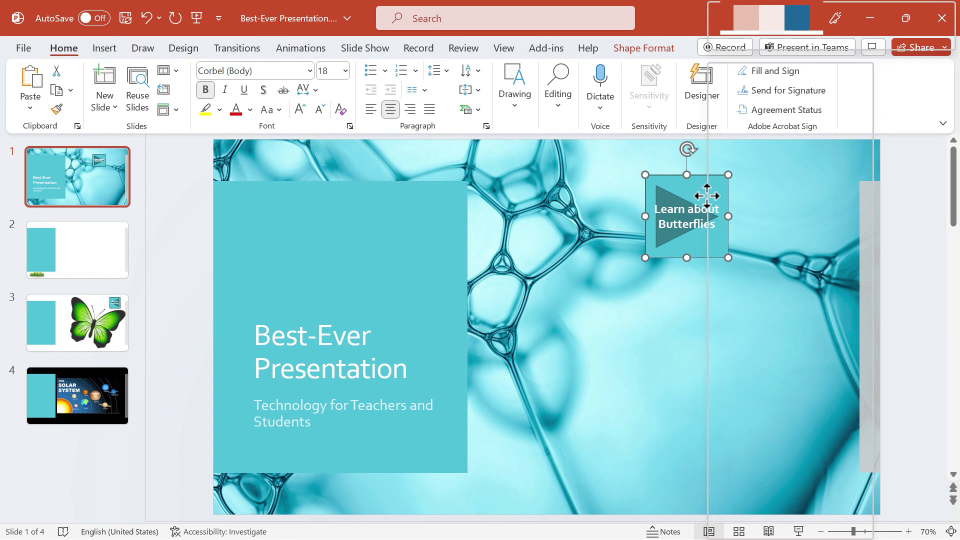
pyautogui.click(702, 200)
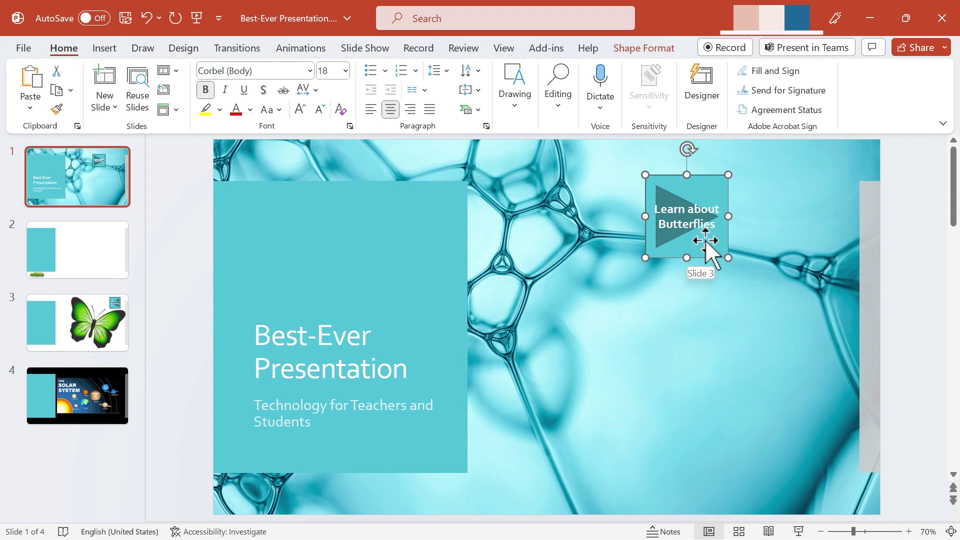
pyautogui.rightClick(706, 241)
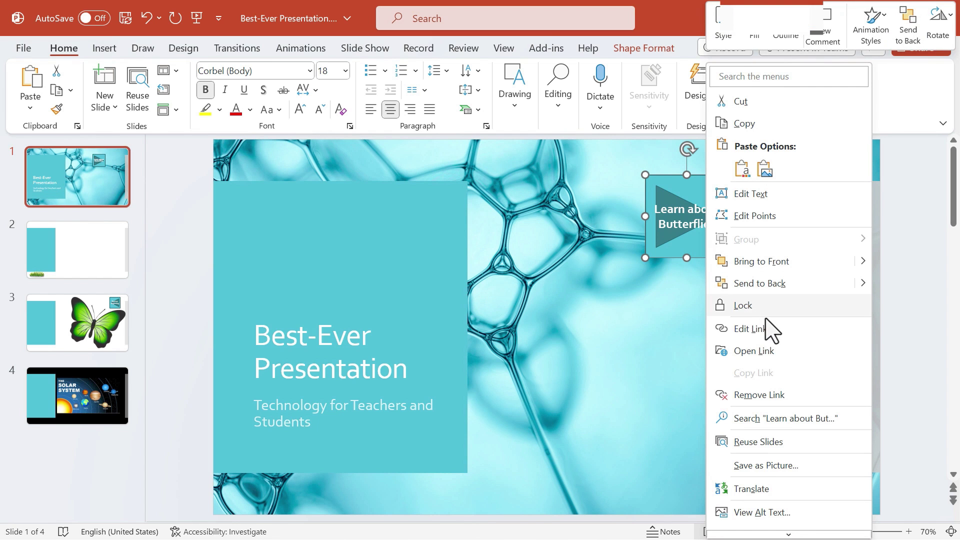
pyautogui.click(768, 328)
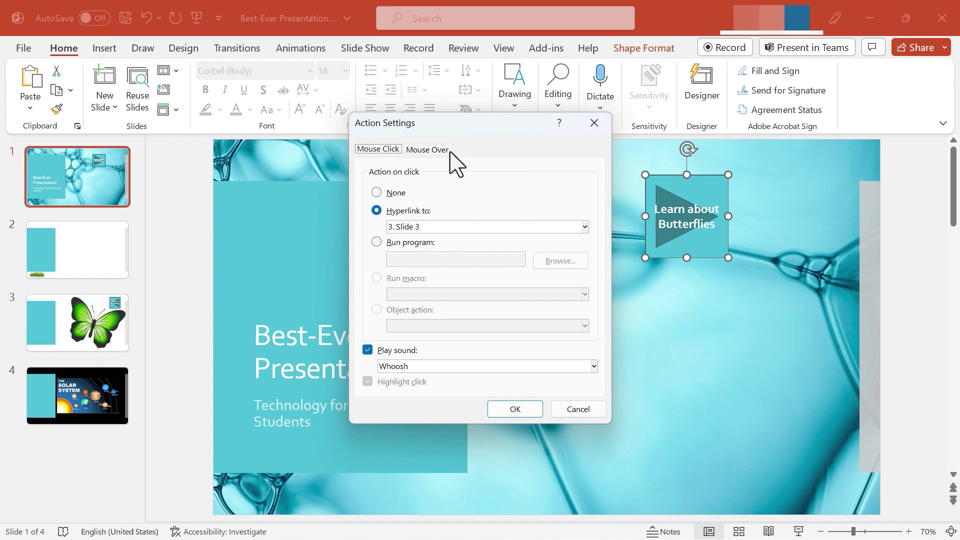
pyautogui.click(430, 149)
pyautogui.click(376, 149)
pyautogui.click(442, 227)
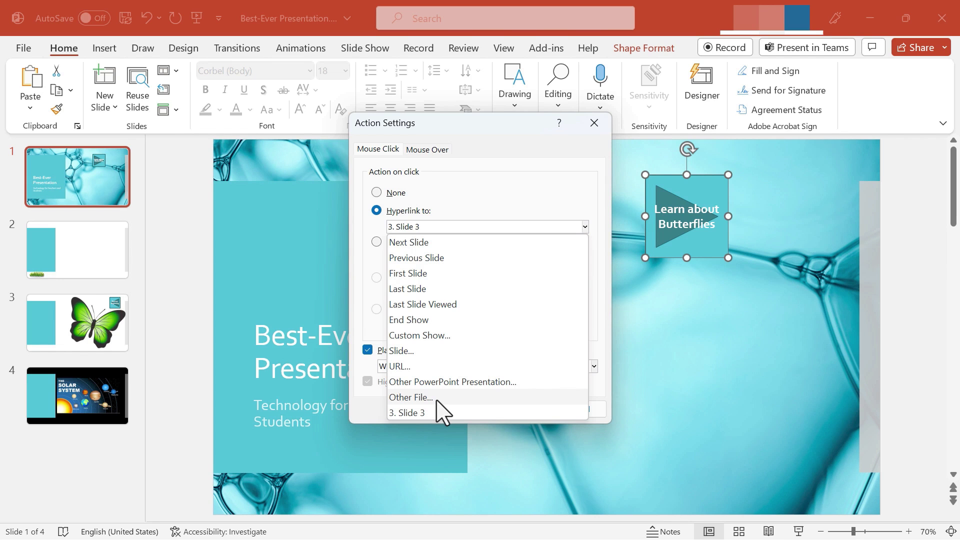
# - Switch the button's click action to Run program and browse for a program file
pyautogui.click(450, 413)
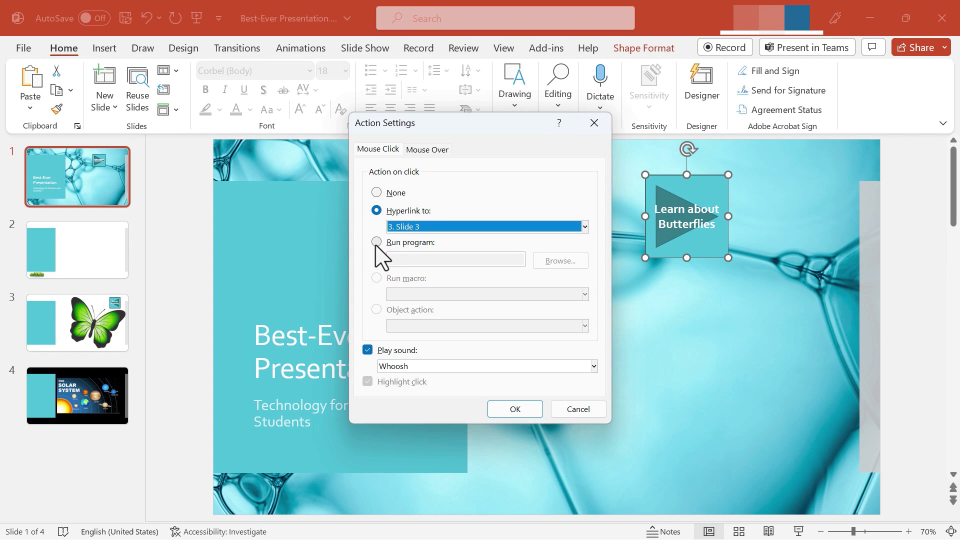
pyautogui.click(376, 243)
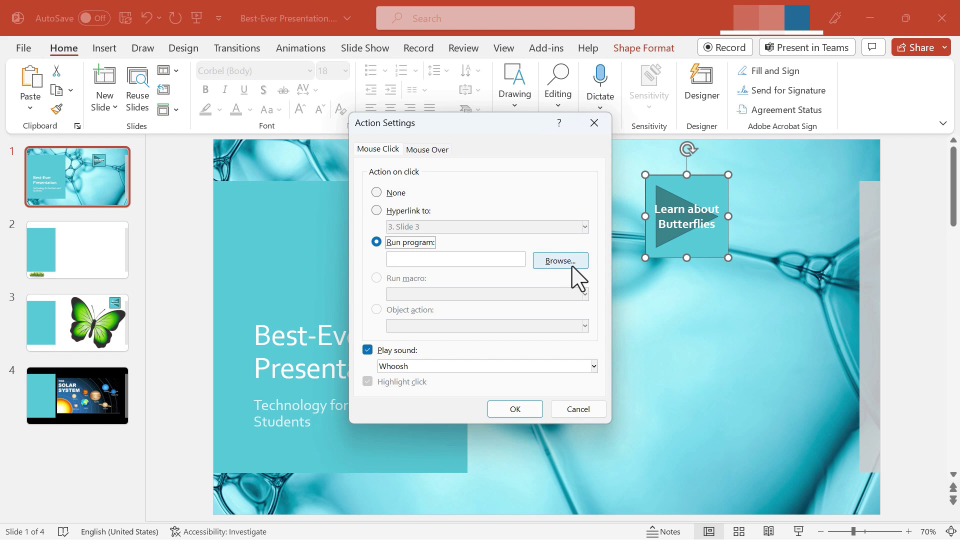
pyautogui.click(554, 263)
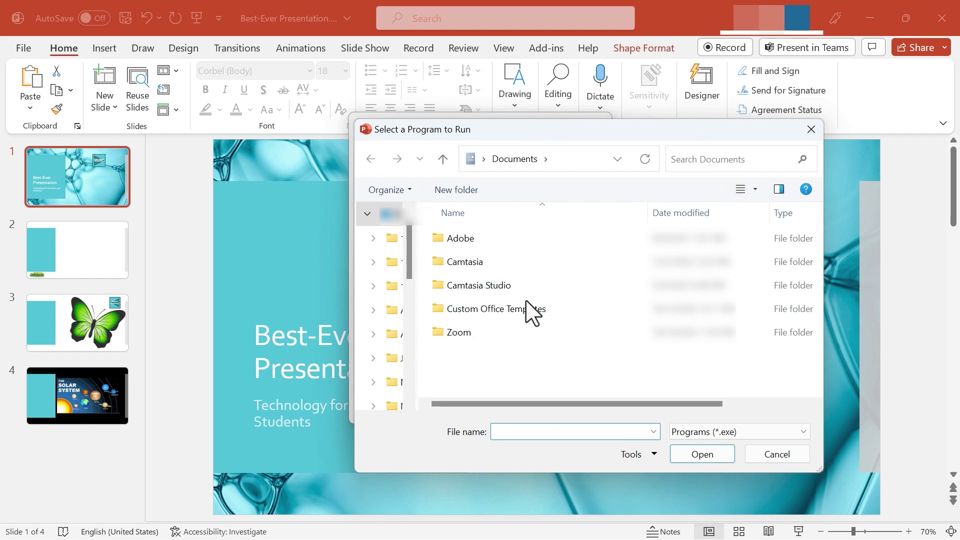
pyautogui.moveTo(407, 268); pyautogui.dragTo(413, 354)
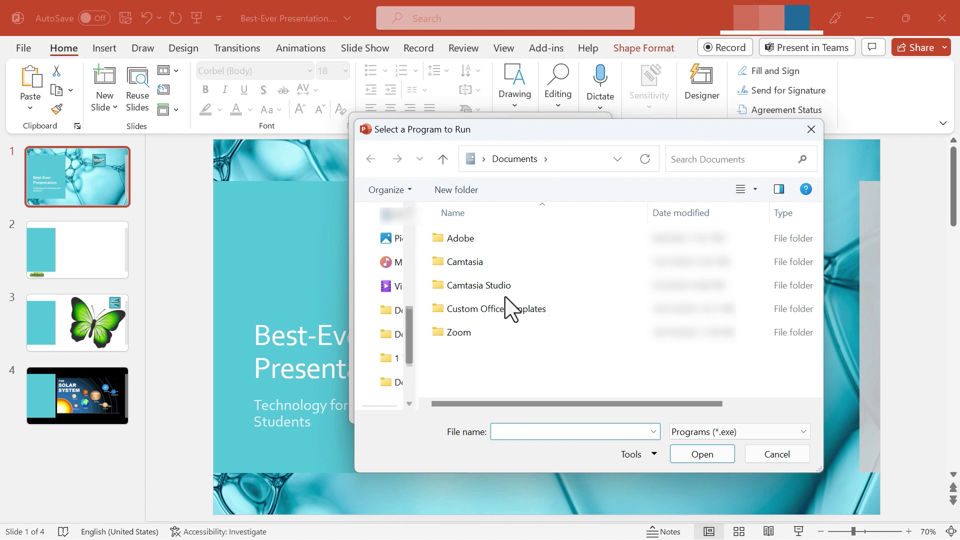
# - Cancel the program picker, then set Mouse Over to play Other Sound... without picking a file
pyautogui.click(778, 455)
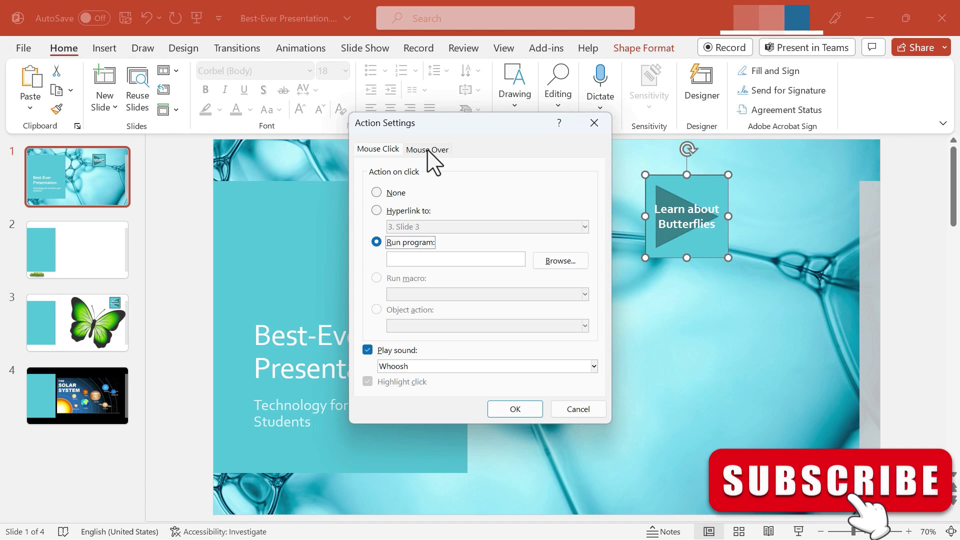
pyautogui.click(429, 150)
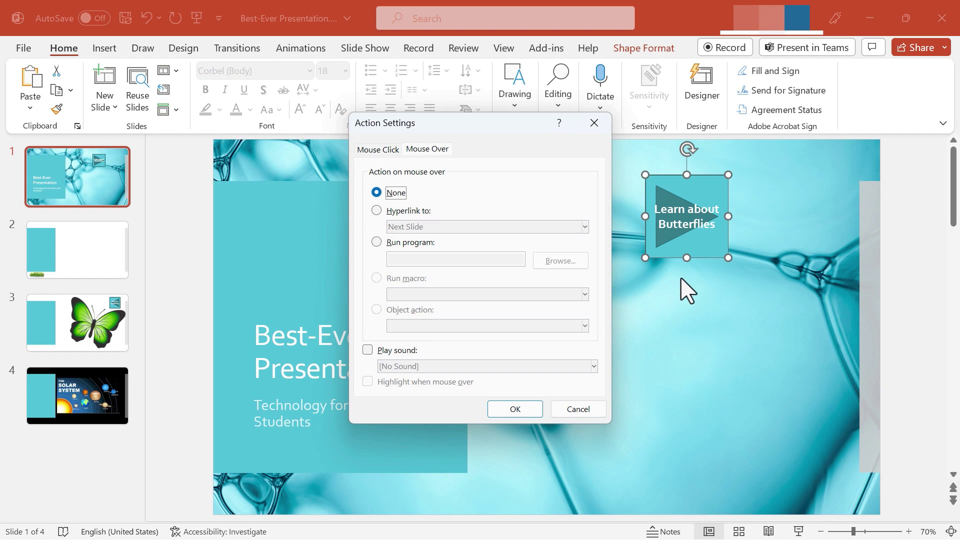
pyautogui.click(368, 350)
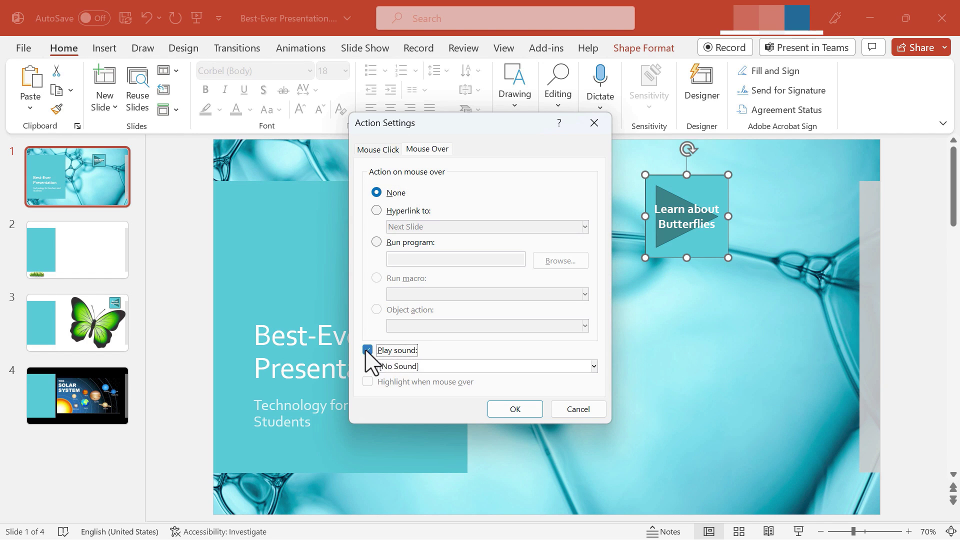
pyautogui.click(424, 367)
pyautogui.scroll(-1, 510, 258)
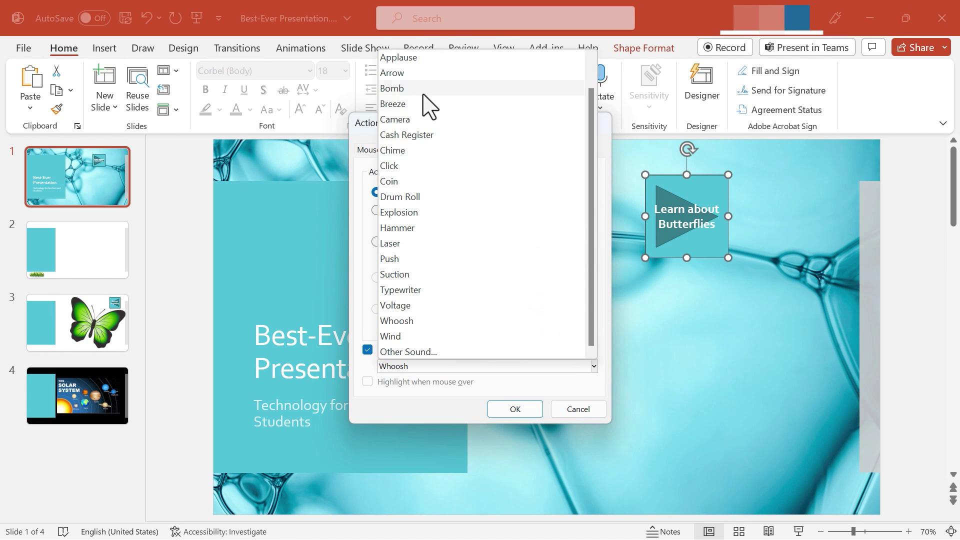
pyautogui.click(424, 353)
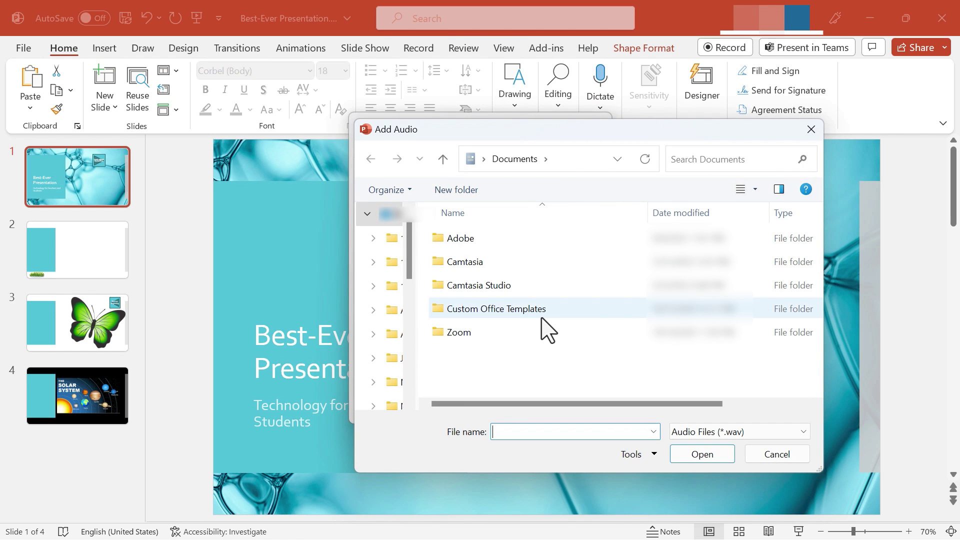
pyautogui.click(798, 432)
pyautogui.click(730, 382)
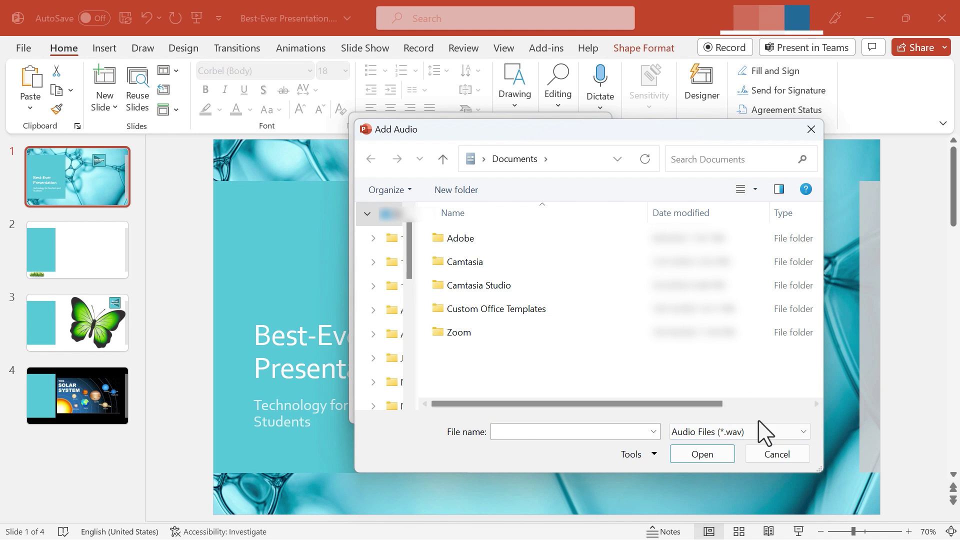
pyautogui.click(777, 454)
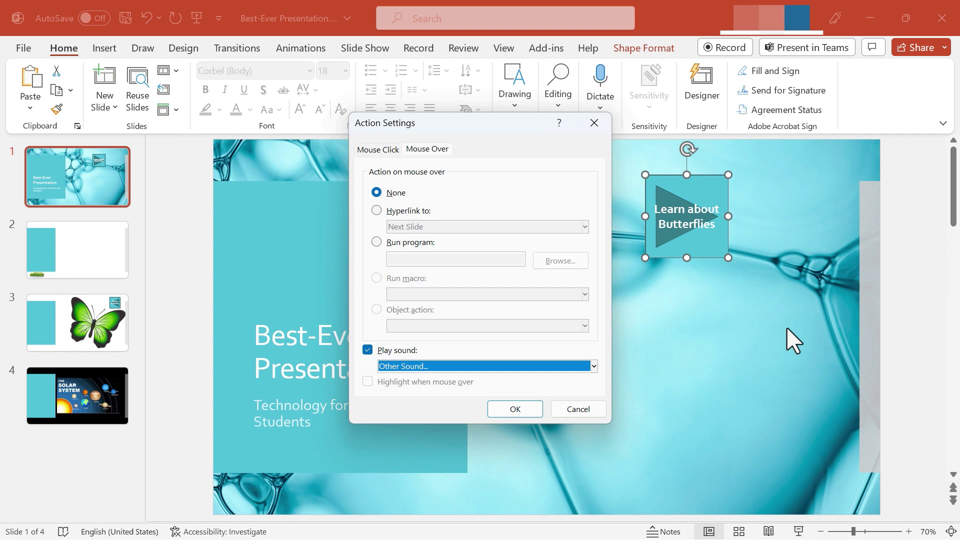
# - Cancel the play button's Action Settings dialog, discarding the link and sound changes
pyautogui.click(572, 409)
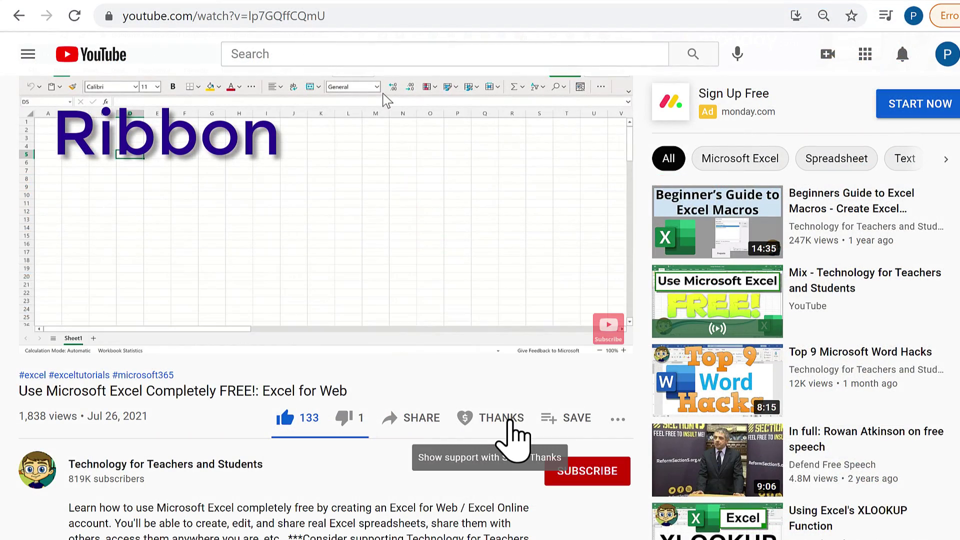
# - Bring up the Super Thanks dialog for the Technology for Teachers and Students channel
pyautogui.click(511, 421)
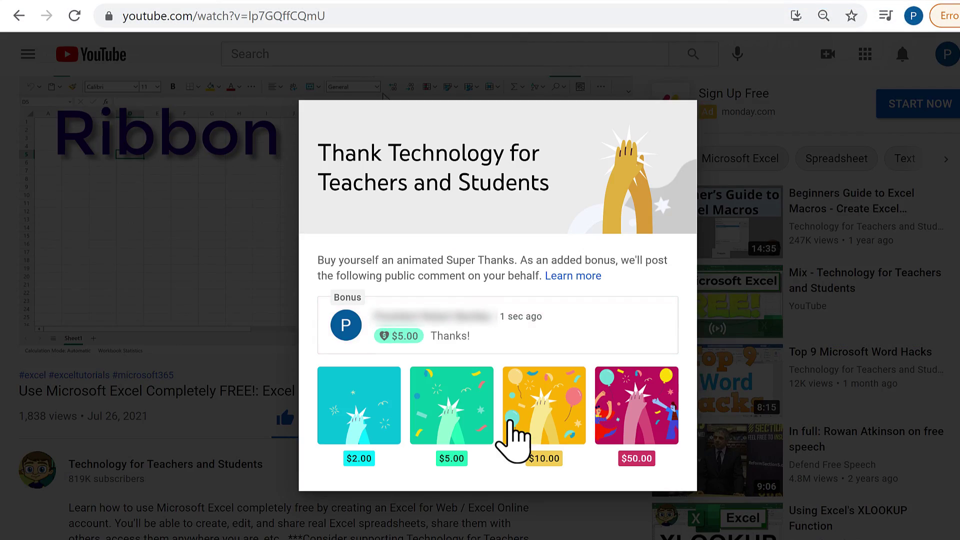